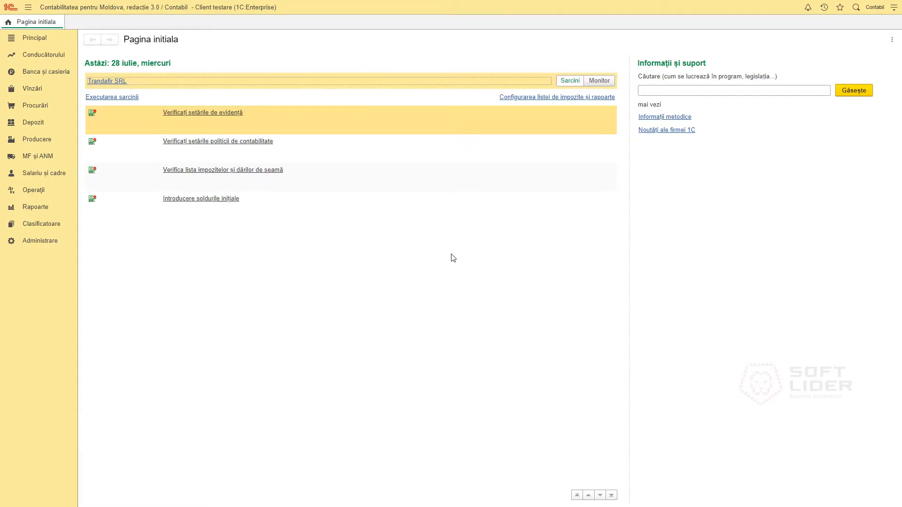
Enable retail trade (Comerț cu amănuntul) in the program's Comerț functionality settings and open the Vînzări section
left_click(34, 37)
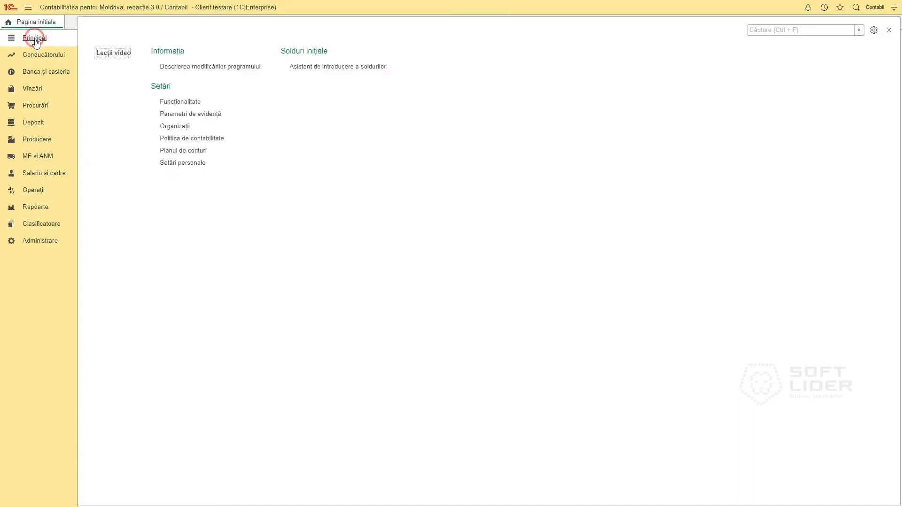
left_click(180, 102)
left_click(300, 79)
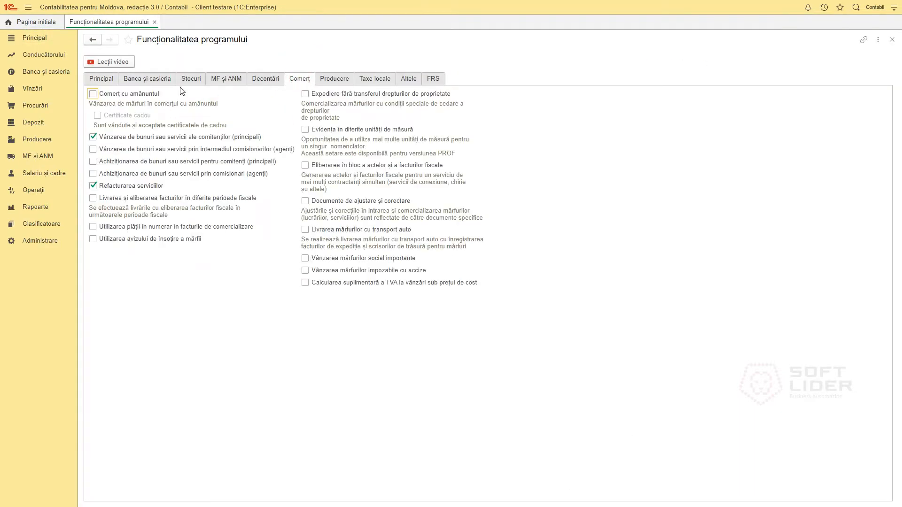
left_click(154, 22)
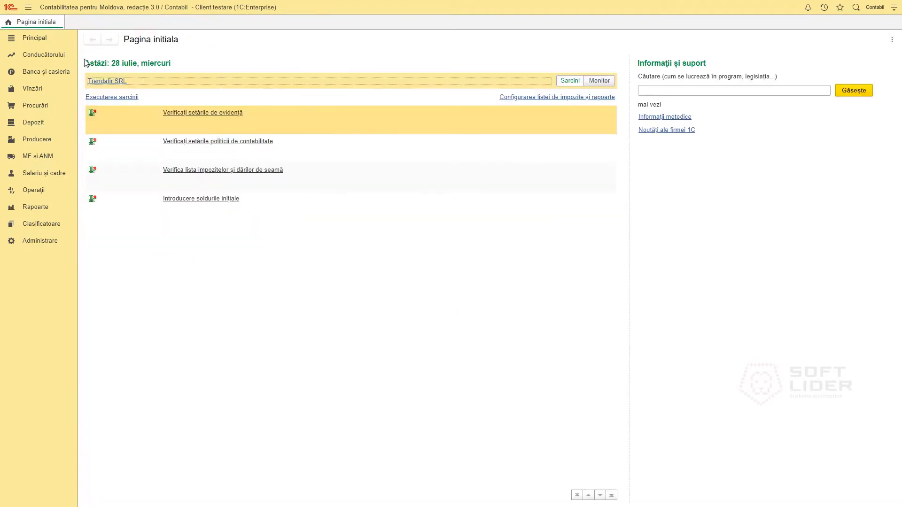
left_click(33, 89)
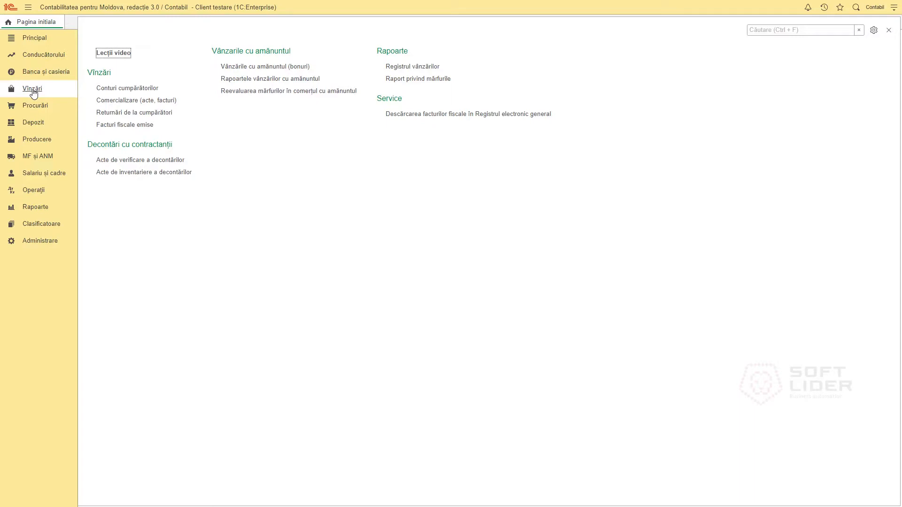
In the accounting policy valid from 01.01.2020, set the retail goods valuation method to "Conform prețului de vînzare" and save it
left_click(19, 37)
left_click(191, 139)
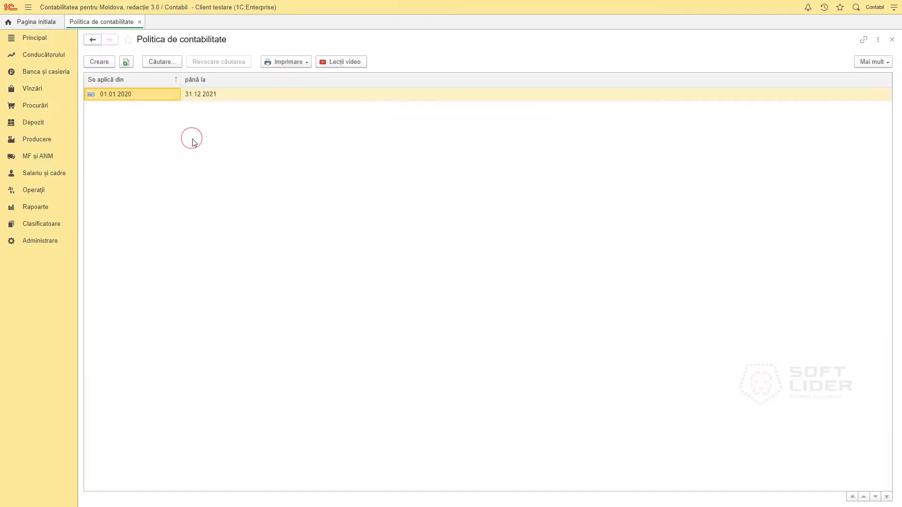
double_click(132, 94)
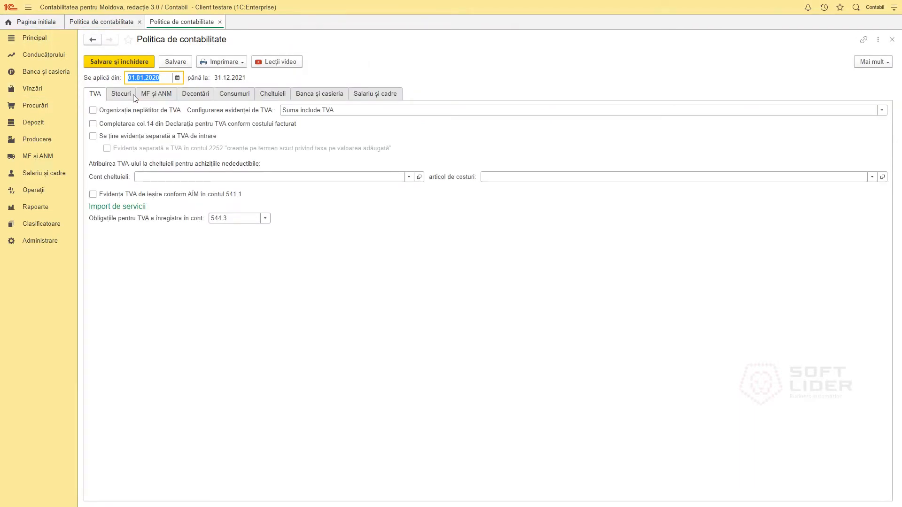
left_click(121, 94)
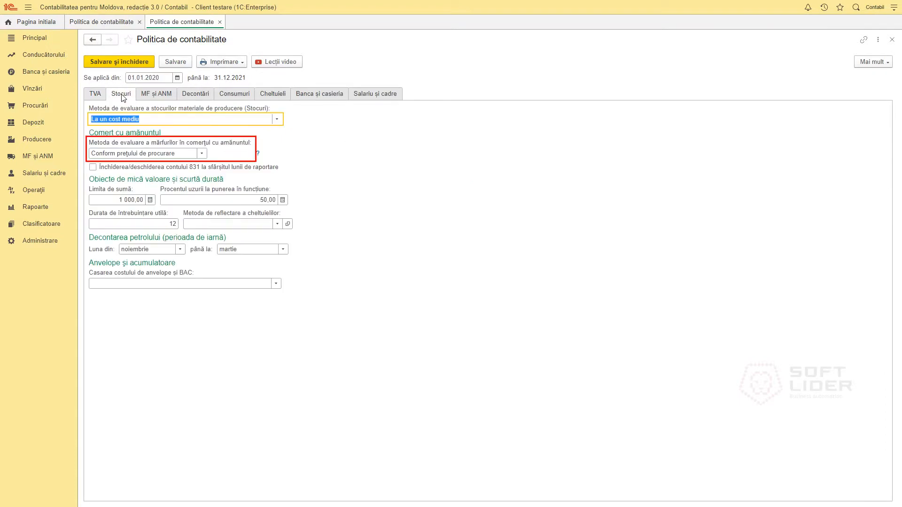
left_click(179, 153)
left_click(156, 168)
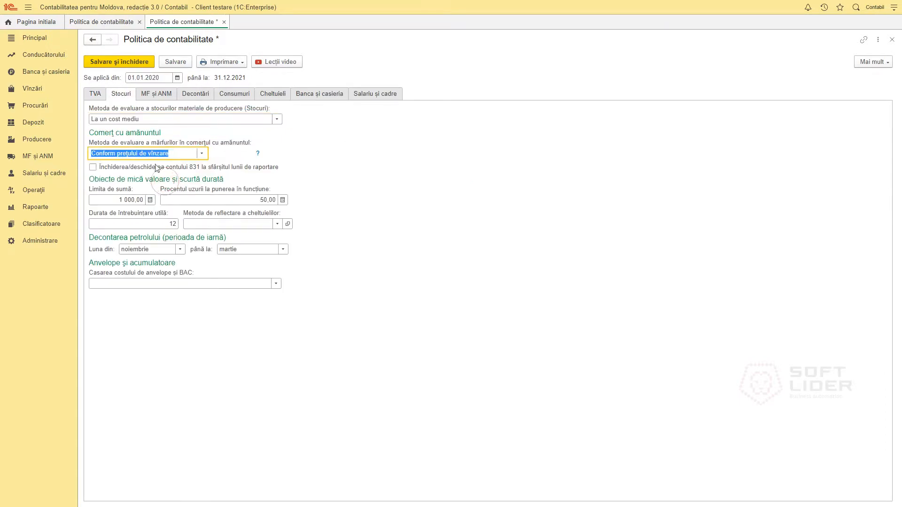
left_click(119, 61)
left_click(140, 22)
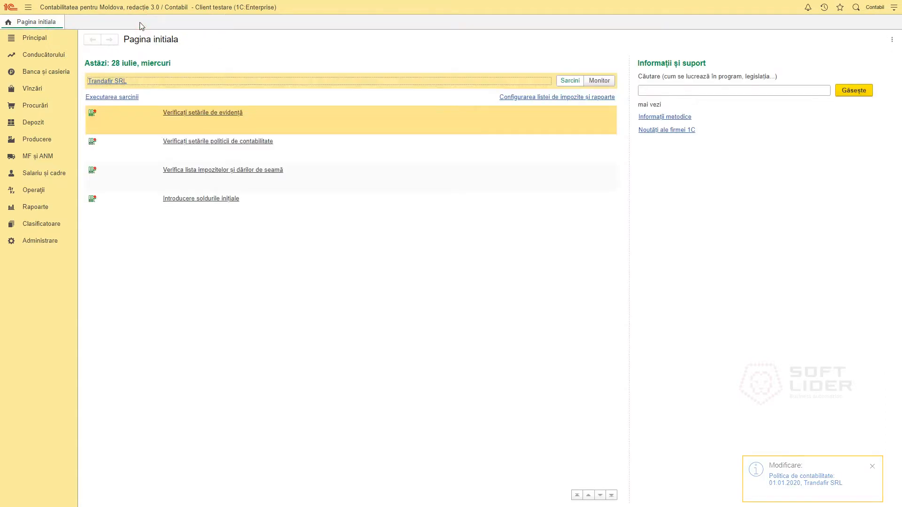
Create a warehouse named "Magazin PCN" of type "Punct de comercializare neautomatizat" in the subdivision "Subdiviziunea de bază"
left_click(43, 224)
left_click(108, 232)
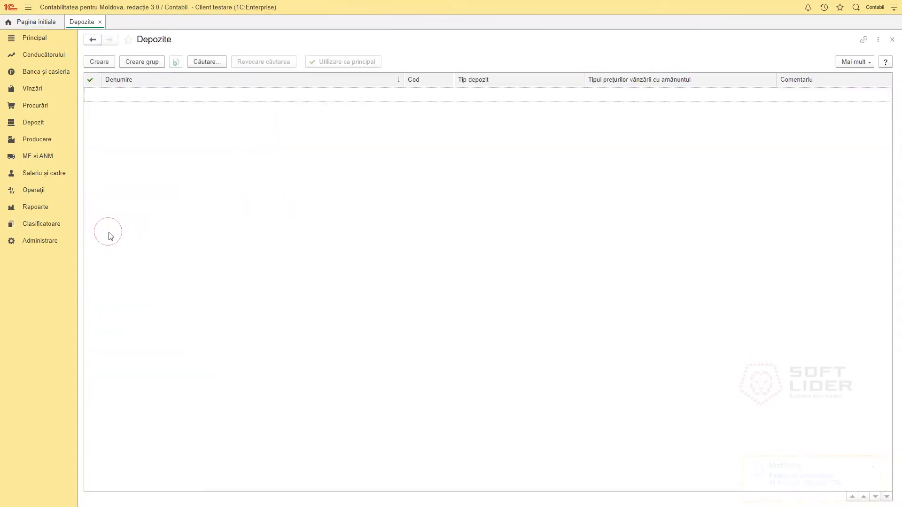
left_click(99, 62)
left_click(491, 104)
type("Magazin PCN")
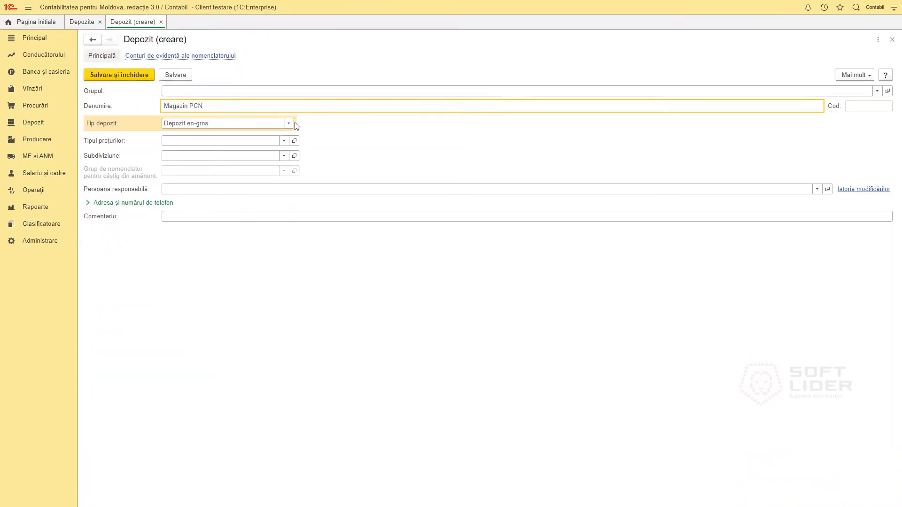
left_click(288, 124)
left_click(247, 156)
left_click(284, 156)
left_click(239, 170)
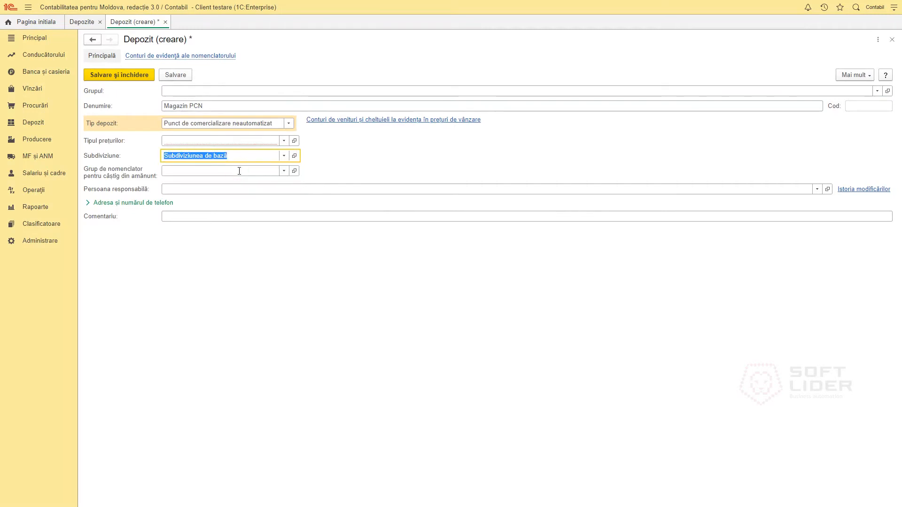
Create the price type "Cu amănuntul" in MDL with VAT included in the price and assign it to the warehouse
left_click(284, 141)
left_click(297, 172)
type("Cu a")
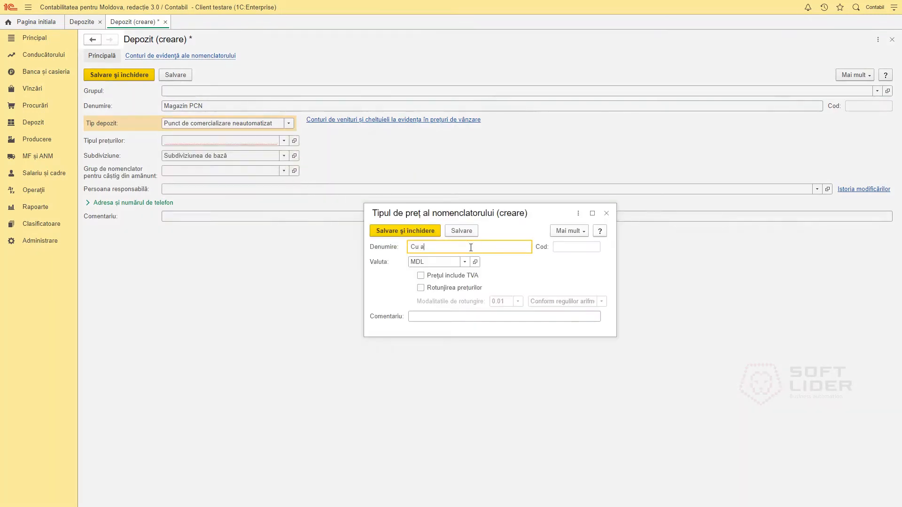
type("mănuntul")
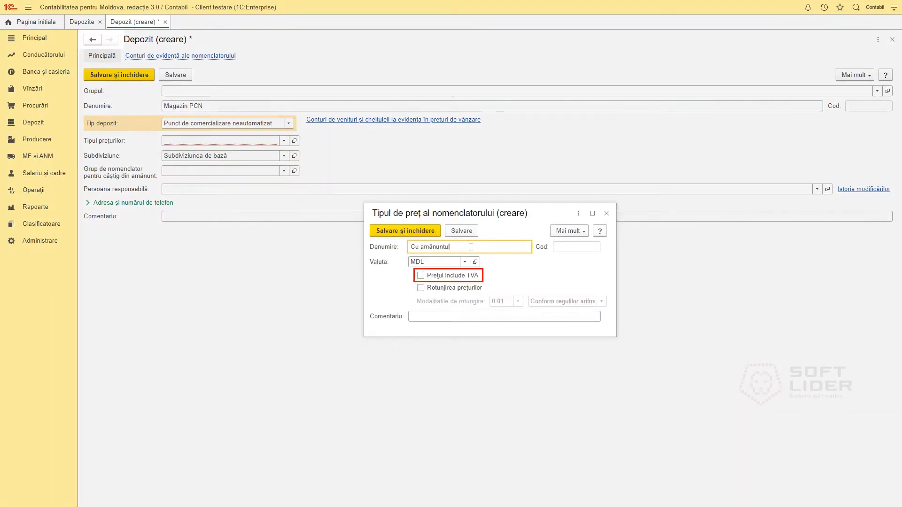
left_click(421, 276)
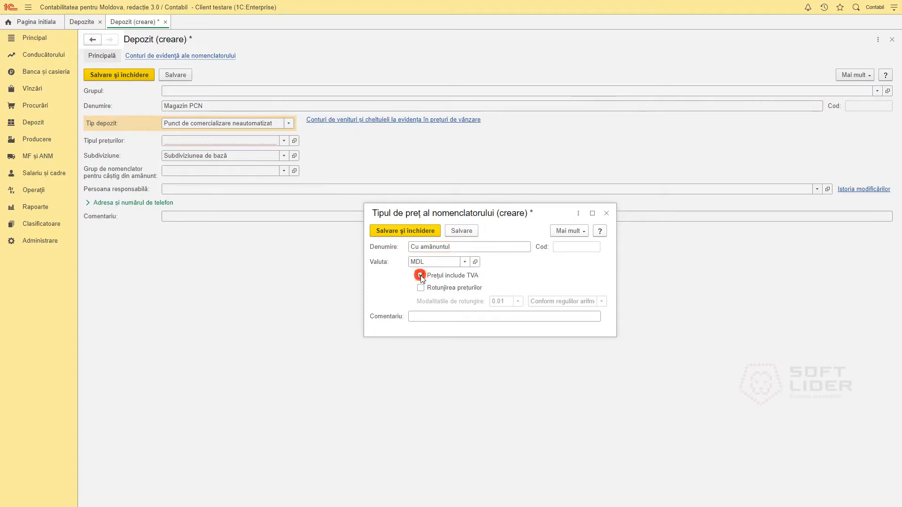
left_click(405, 231)
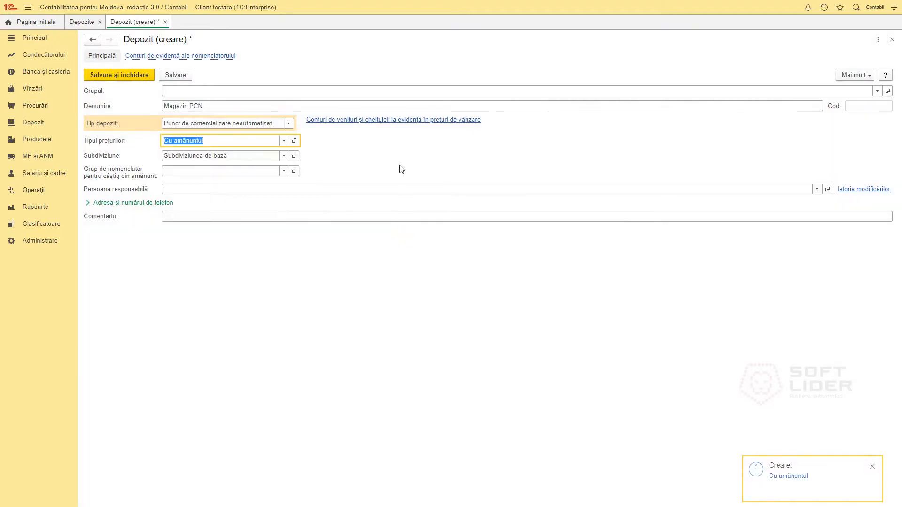
Check the warehouse's revenue and expense accounts for sale-price accounting, then save and close the warehouse
left_click(396, 120)
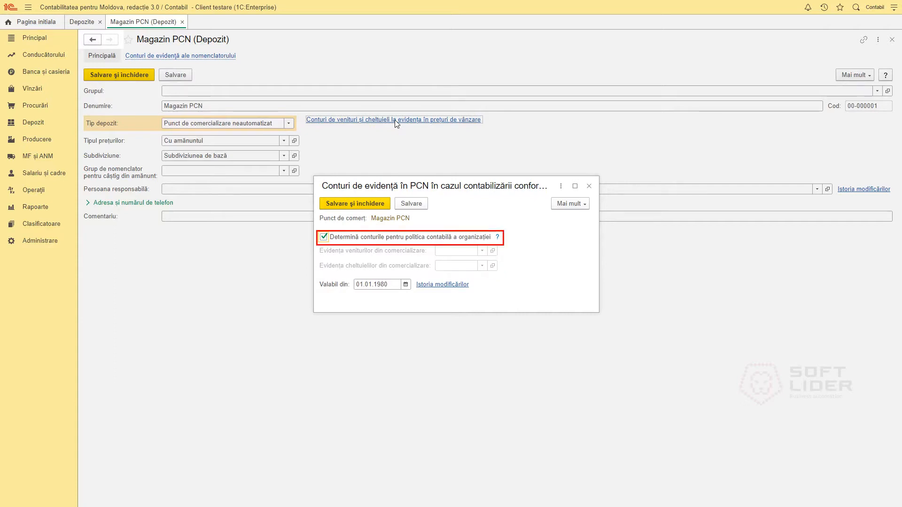
left_click(589, 186)
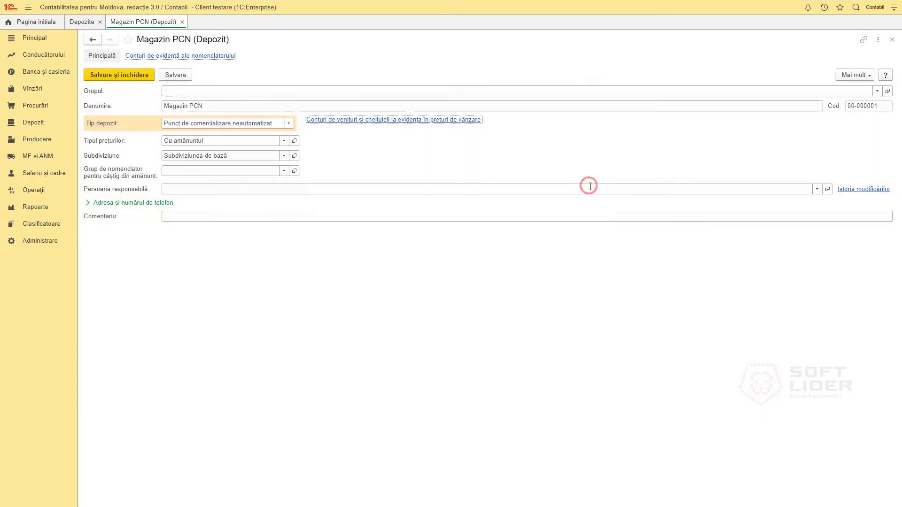
left_click(121, 77)
left_click(100, 22)
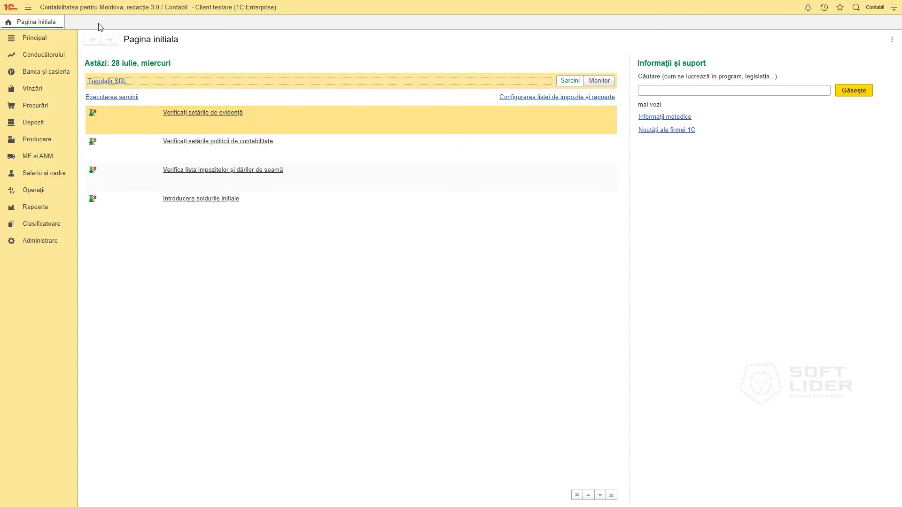
Turn on retail goods tracking by VAT rate ("Conform tarifelor TVA") in the accounting parameters and save them
left_click(34, 37)
left_click(191, 115)
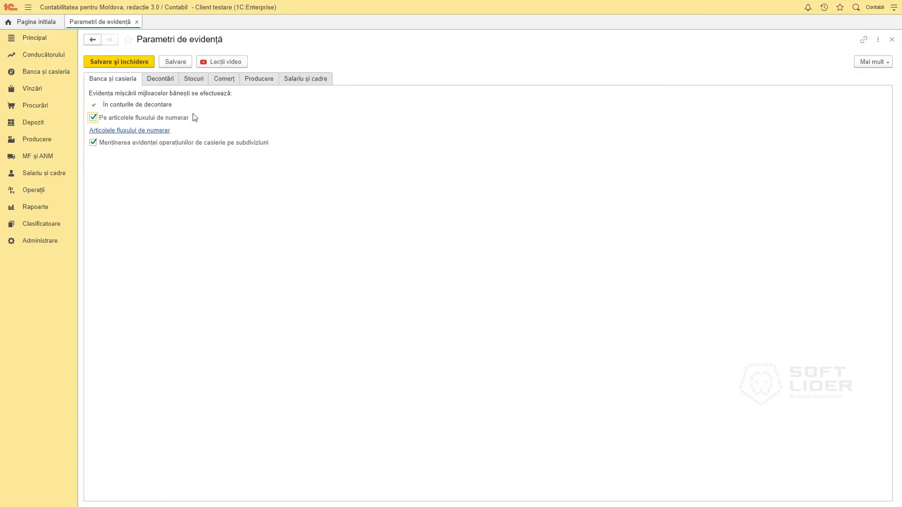
left_click(224, 79)
left_click(92, 130)
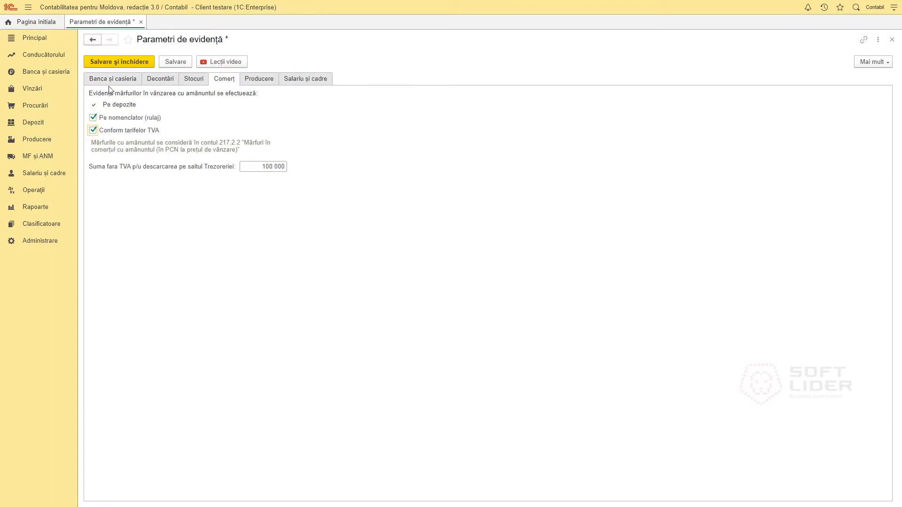
left_click(120, 62)
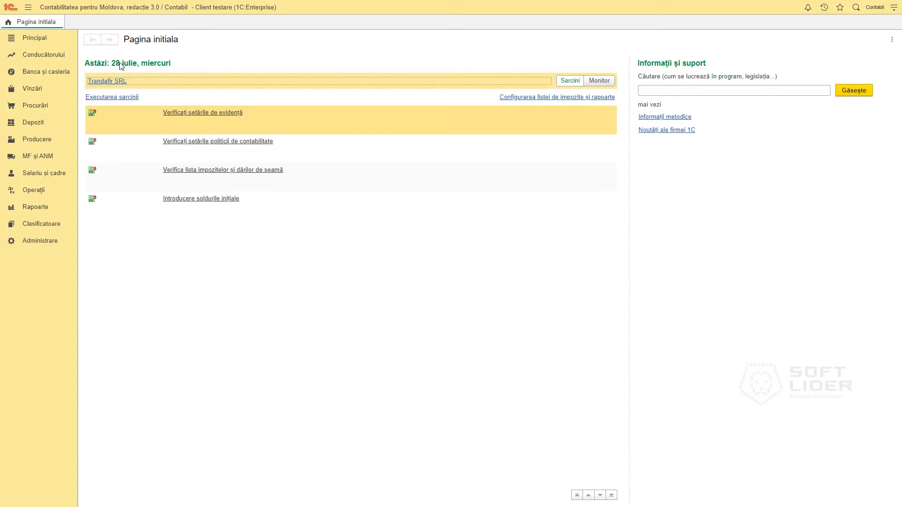
Create a goods receipt invoice under Procurări with FRANZELUTA SA as the contractor
left_click(35, 105)
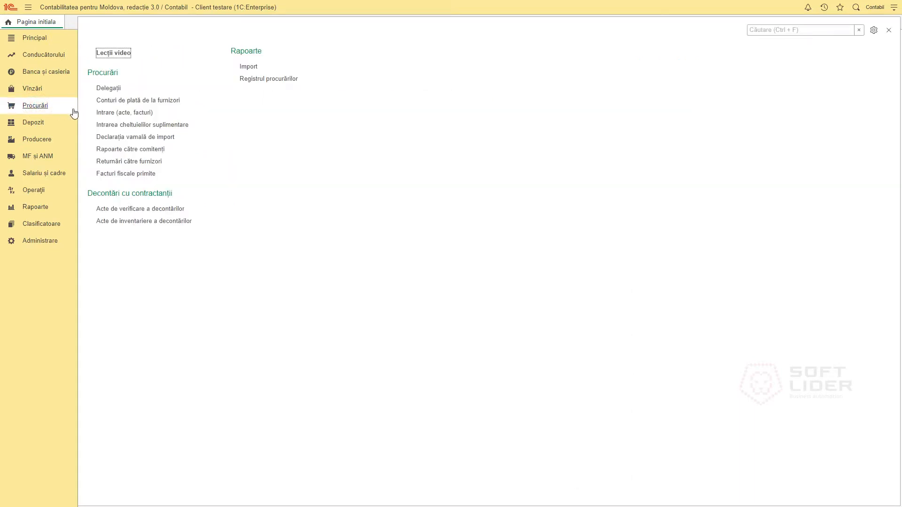
left_click(124, 113)
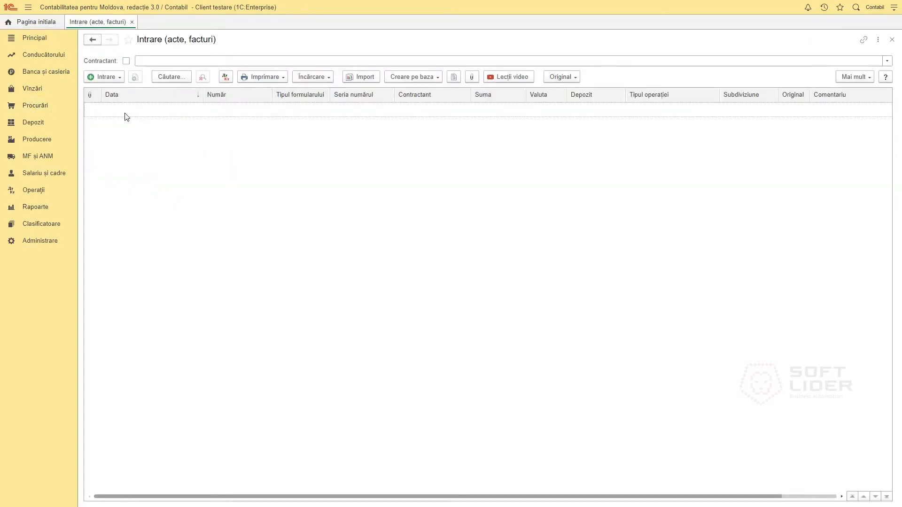
left_click(104, 77)
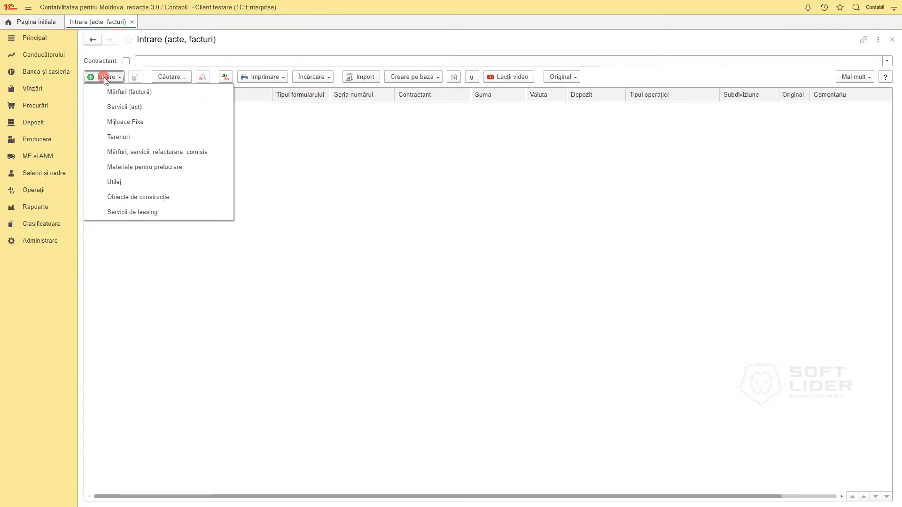
left_click(159, 92)
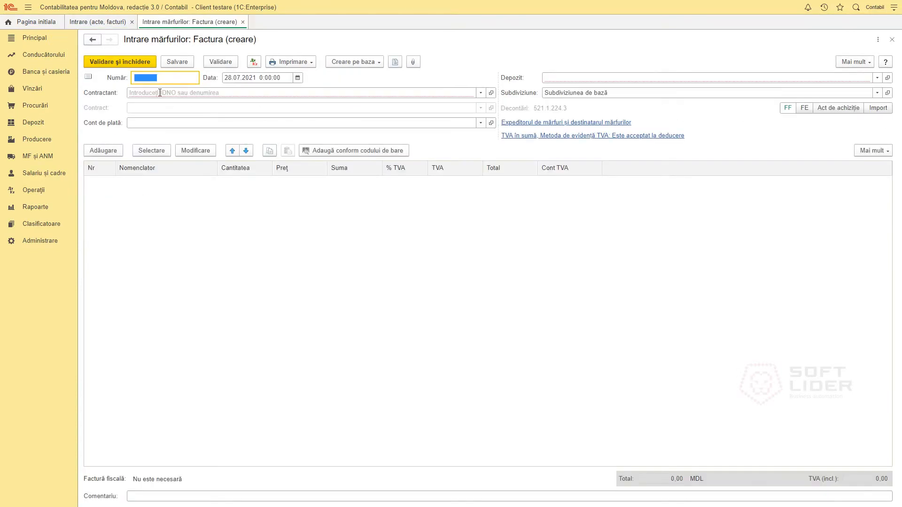
left_click(481, 92)
left_click(204, 107)
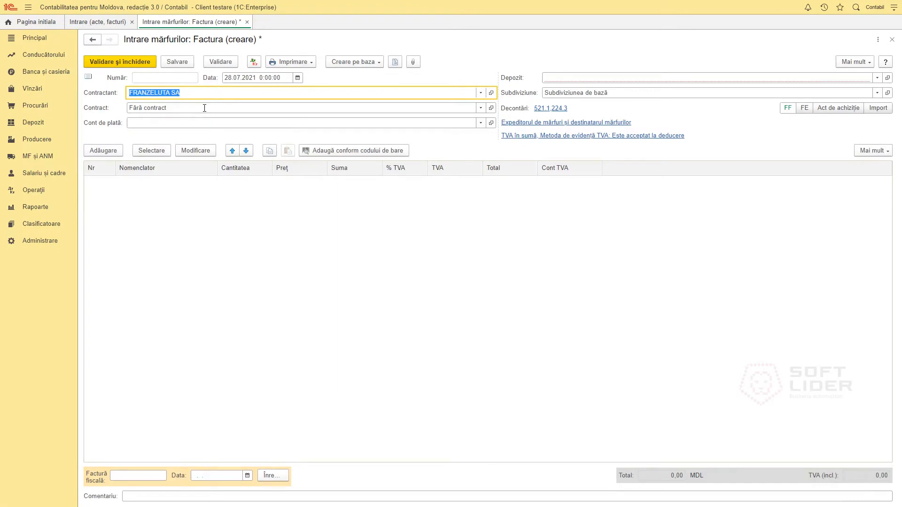
Set the invoice's warehouse to Magazin PCN and agree to collapse the table by nomenclature
left_click(878, 77)
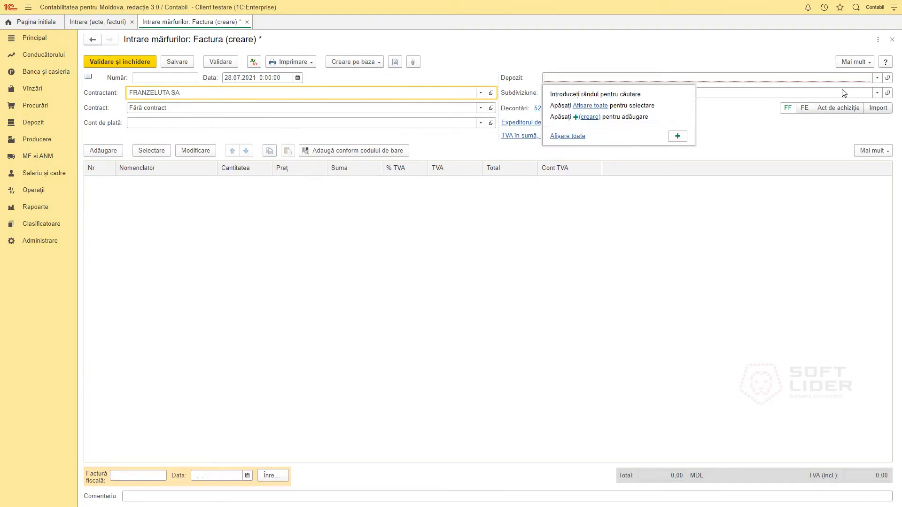
left_click(568, 136)
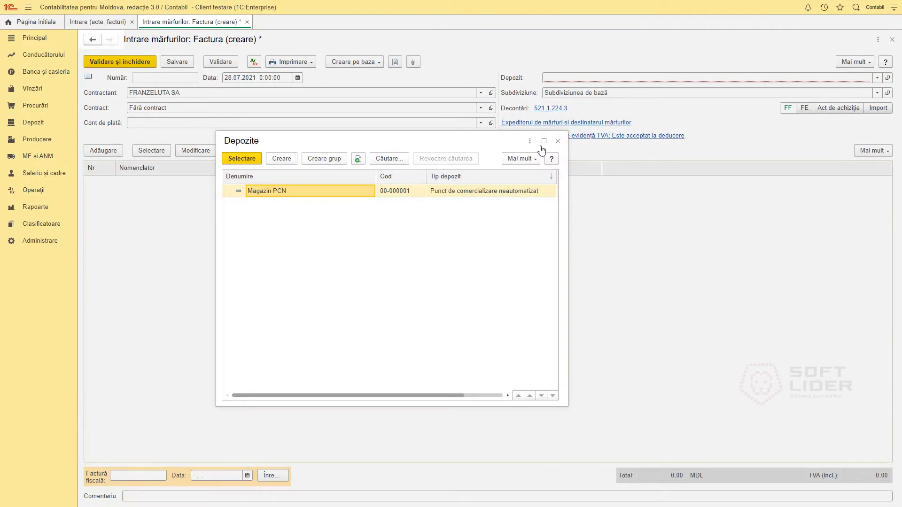
double_click(300, 193)
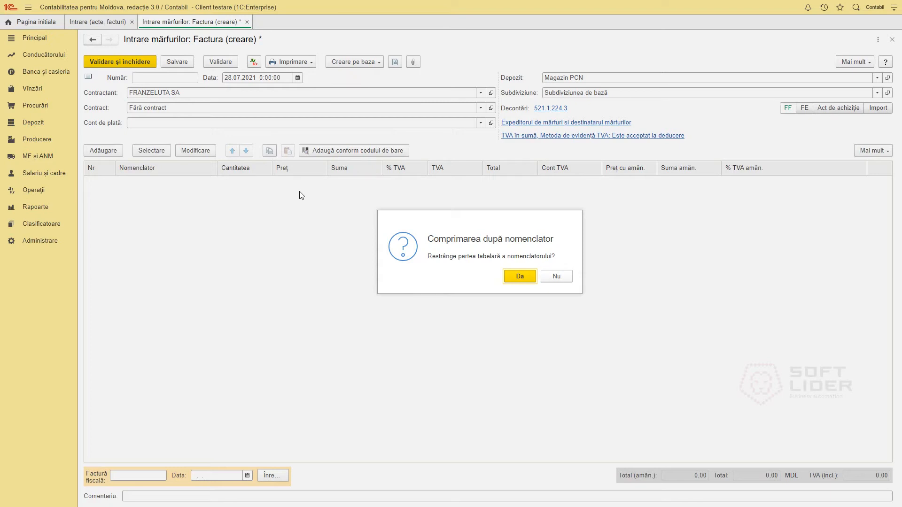
left_click(519, 276)
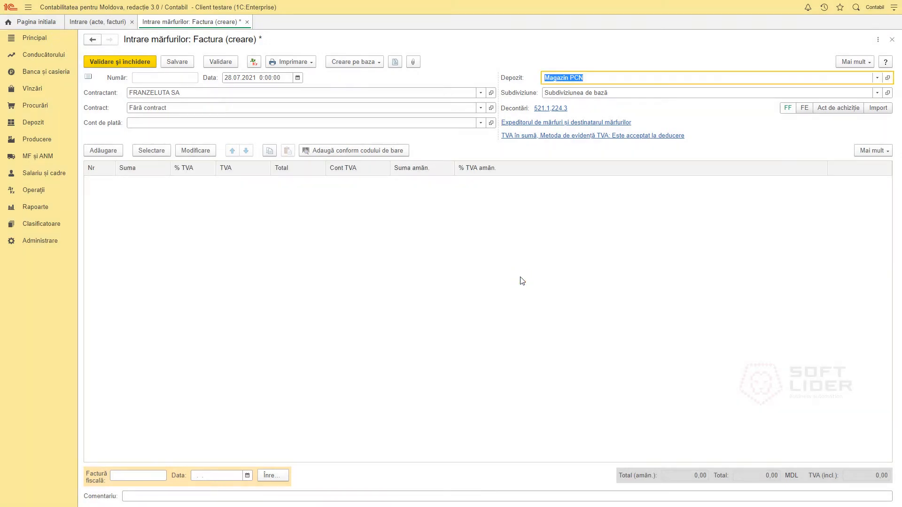
Add a goods row with amount 28300, 20% VAT and retail amount 38205
left_click(103, 150)
type("28300")
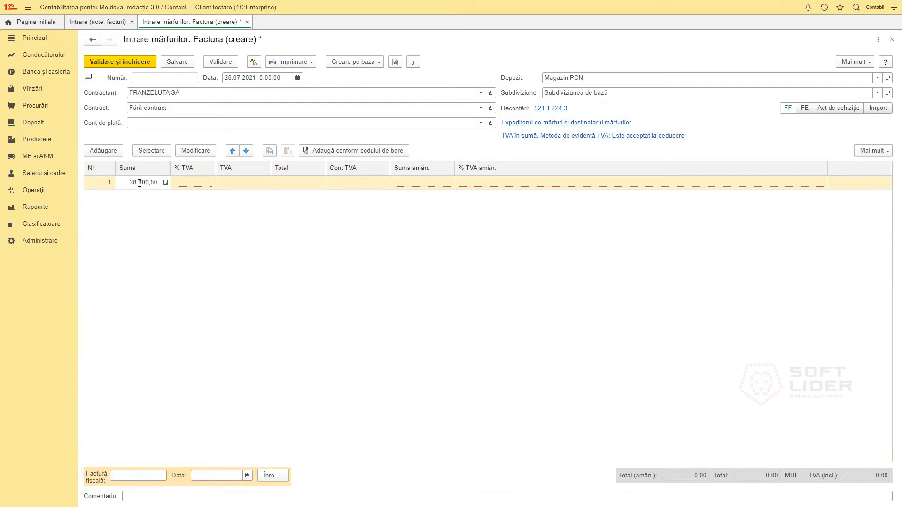
key("Return")
left_click(201, 196)
key("Return")
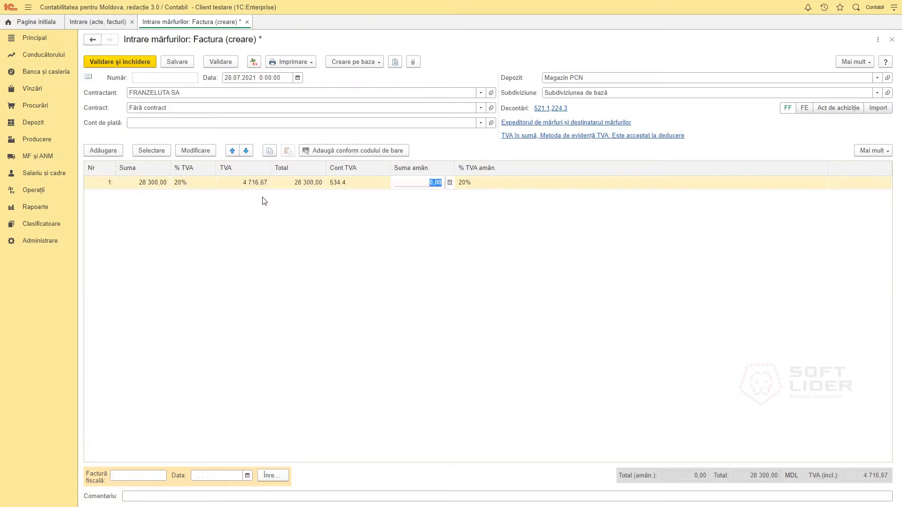
left_click(415, 183)
type("38205")
key("Return")
Add a second goods row with amount 10450, 8% VAT and retail amount 12854
left_click(104, 150)
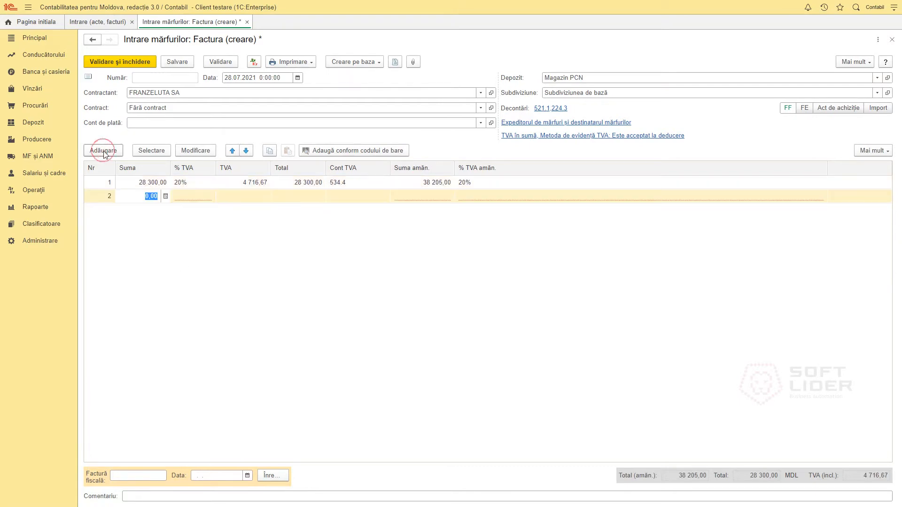
type("10450")
key("Return")
left_click(248, 268)
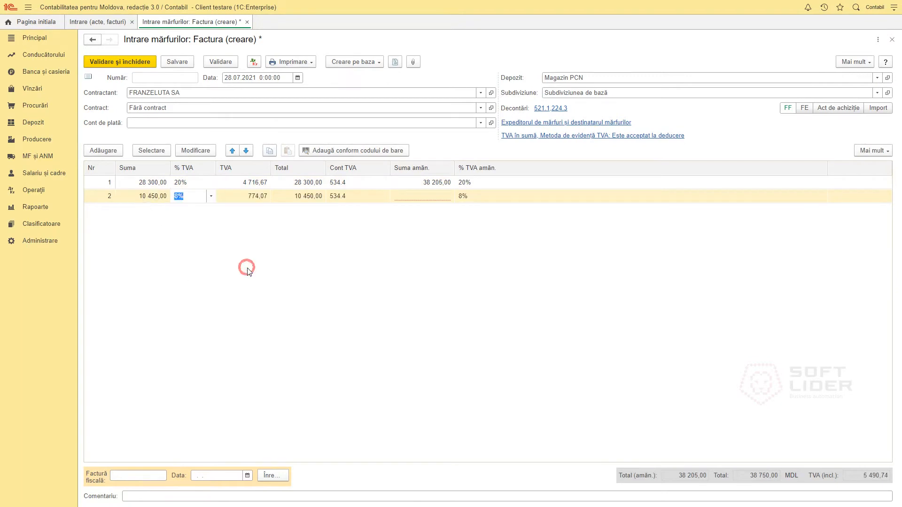
left_click(419, 196)
type("12854")
key("Return")
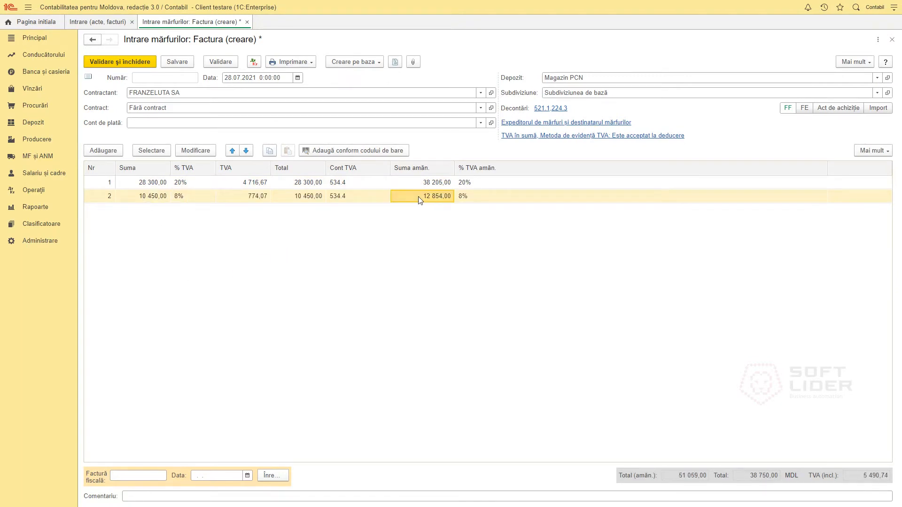
Post the goods receipt invoice and review its accounting entries
left_click(220, 62)
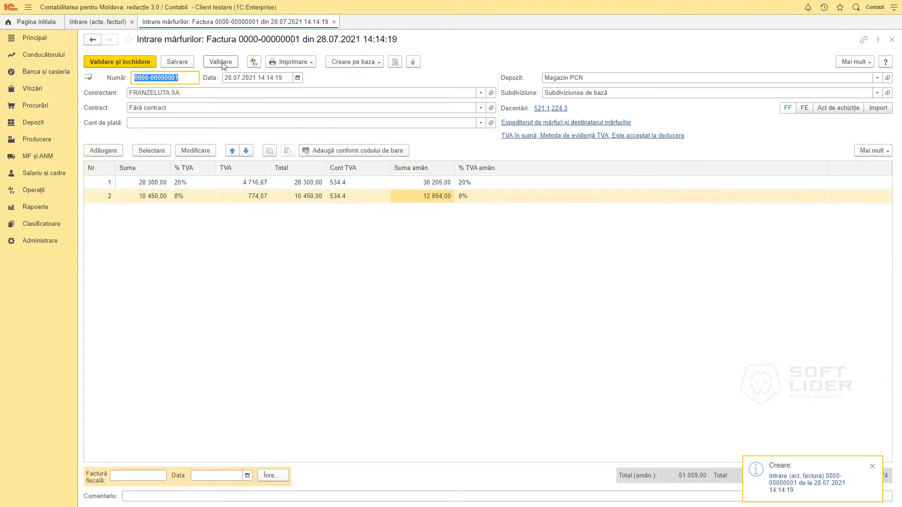
left_click(253, 62)
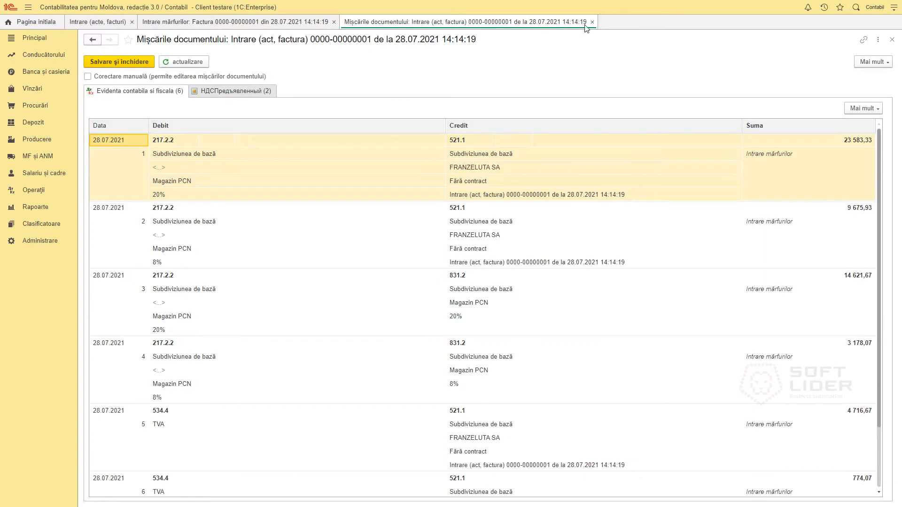
left_click(592, 22)
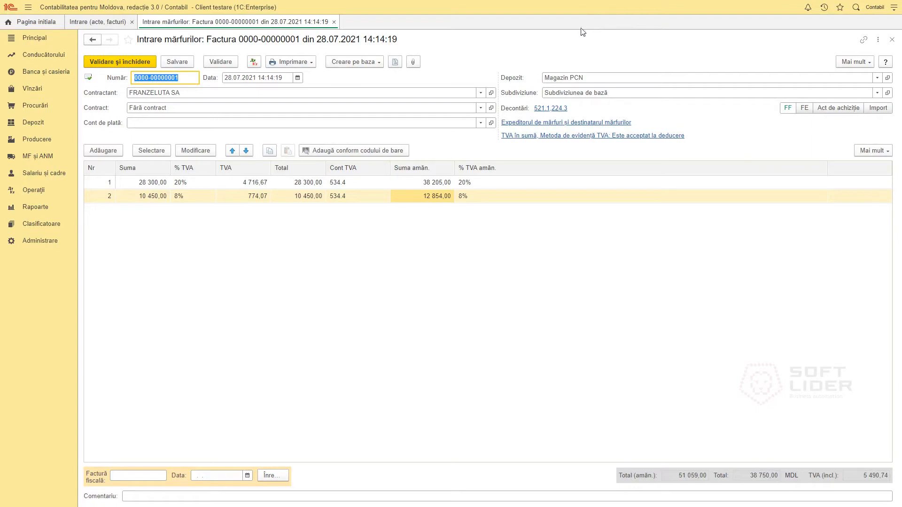
Look at the goods transfer list (Mișcarea mărfurilor) under Depozit, and close it along with the invoice and the receipts list
left_click(33, 123)
left_click(123, 100)
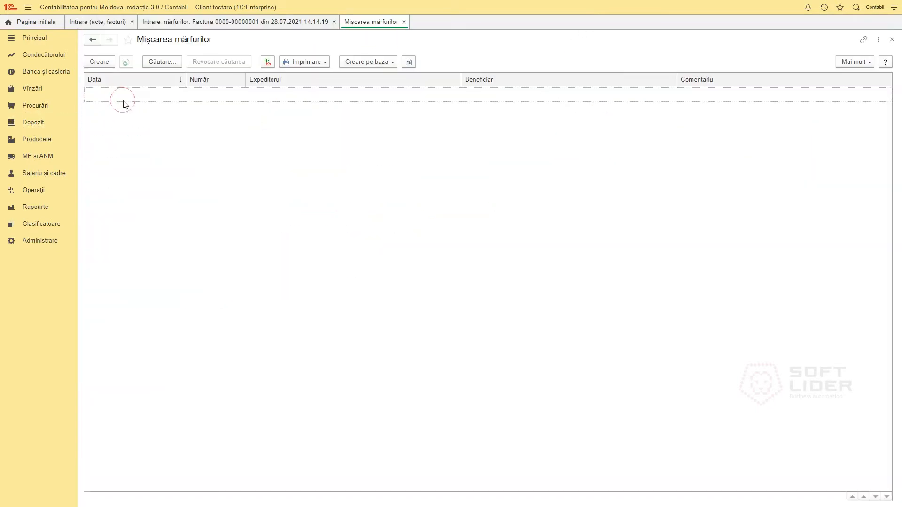
left_click(404, 22)
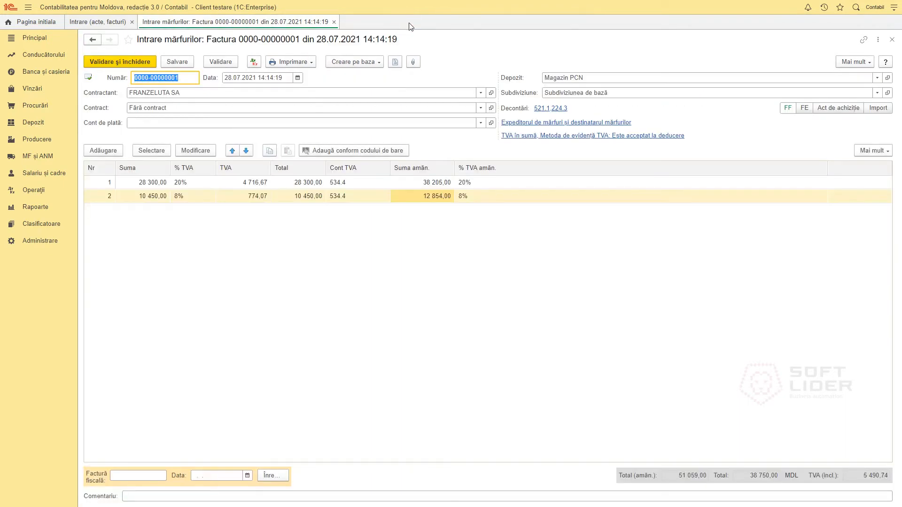
left_click(892, 39)
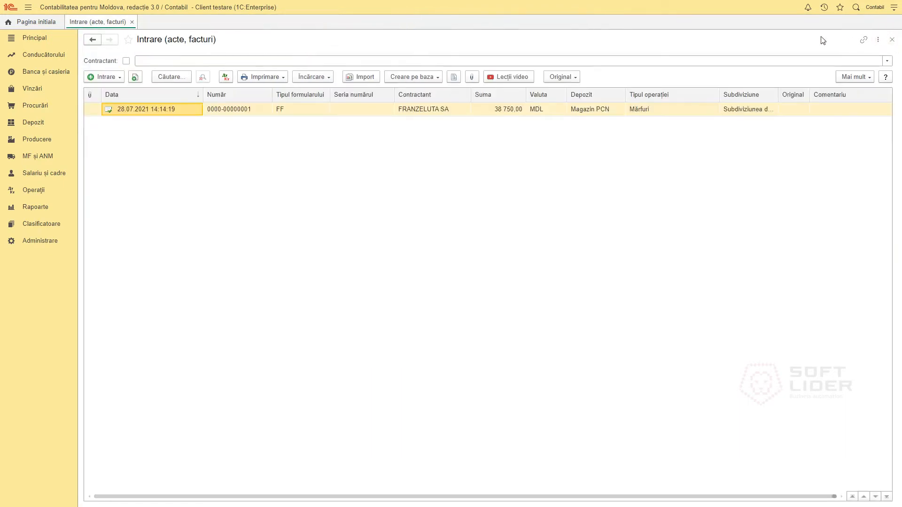
left_click(133, 22)
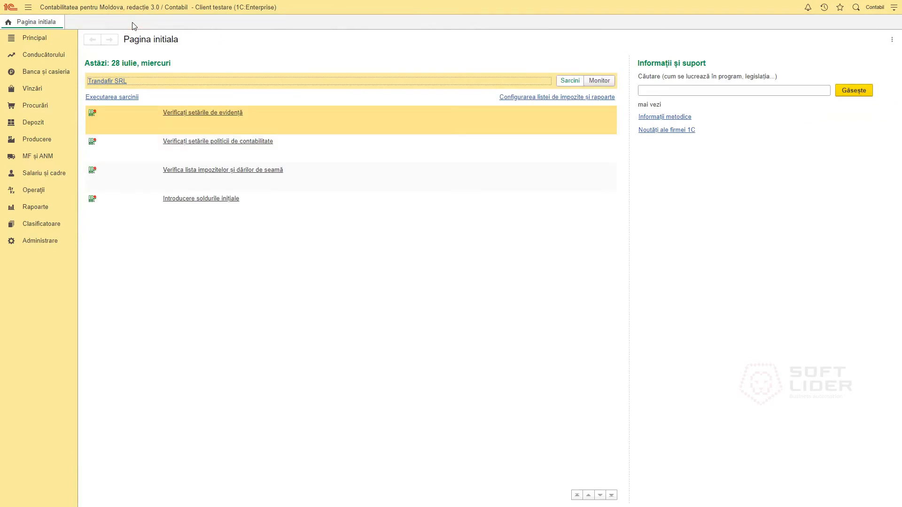
Create a cash receipt in Documente de casierie with the operation type Încasare din vânzarea cu amănuntul
left_click(49, 74)
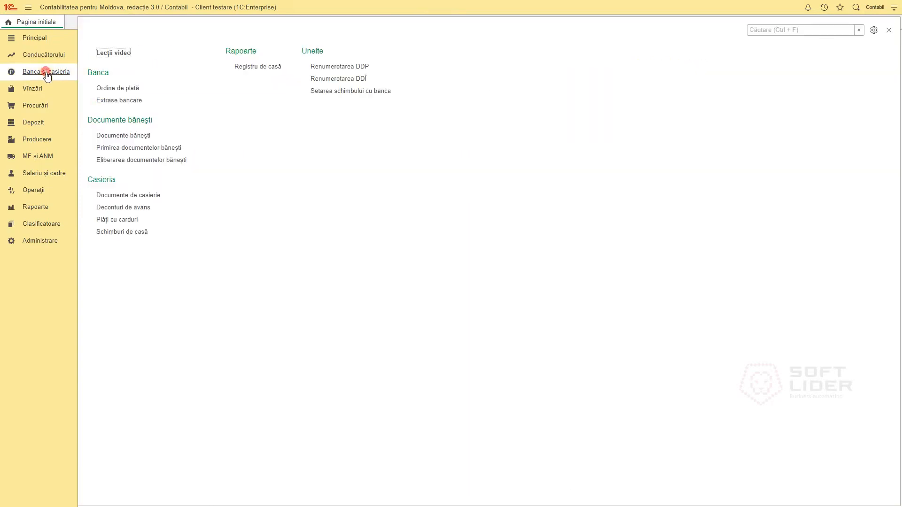
left_click(129, 195)
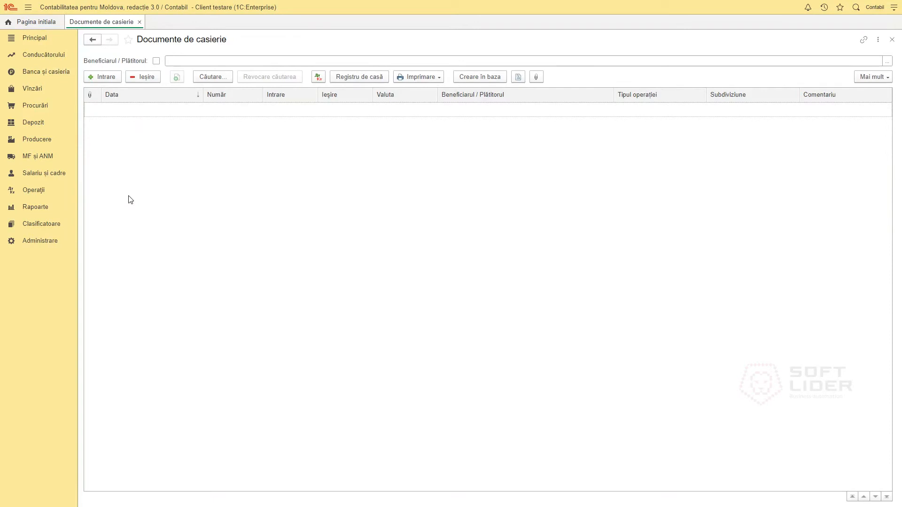
left_click(102, 76)
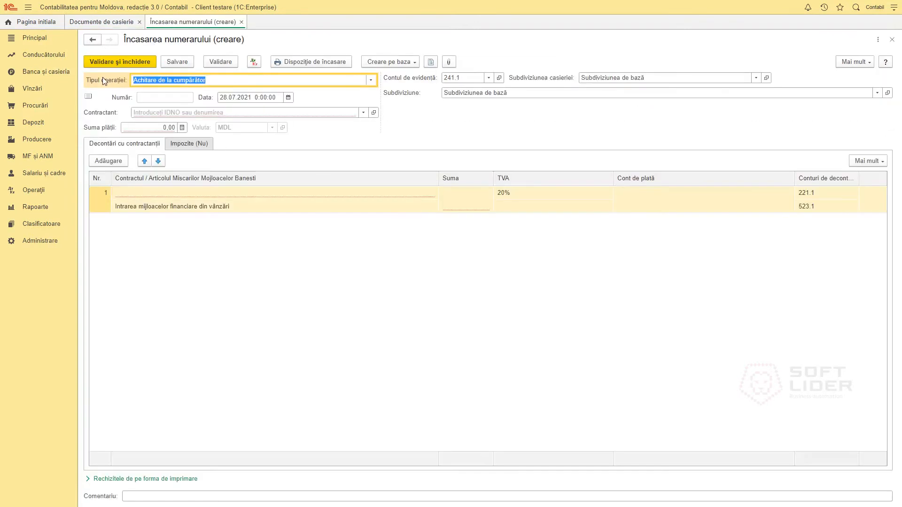
left_click(371, 80)
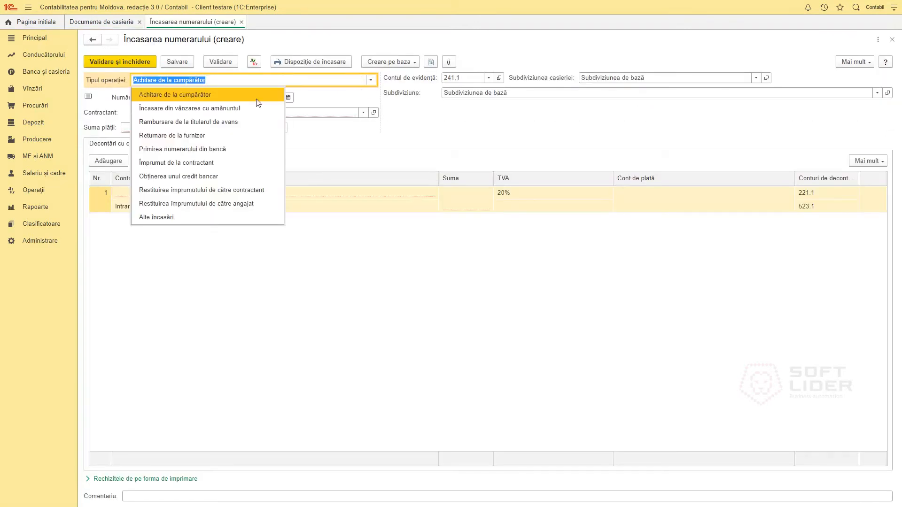
left_click(258, 104)
Set the cash receipt's warehouse to Magazin PCN
left_click(363, 113)
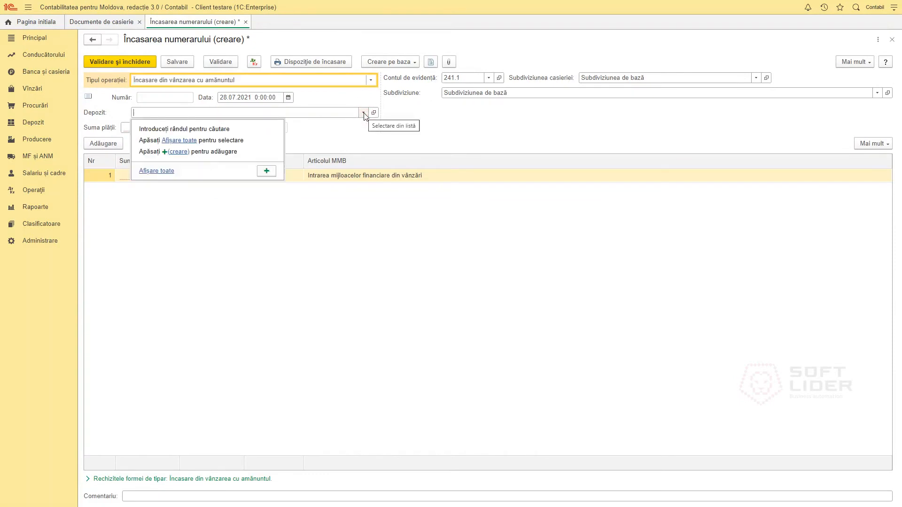
left_click(206, 170)
double_click(300, 190)
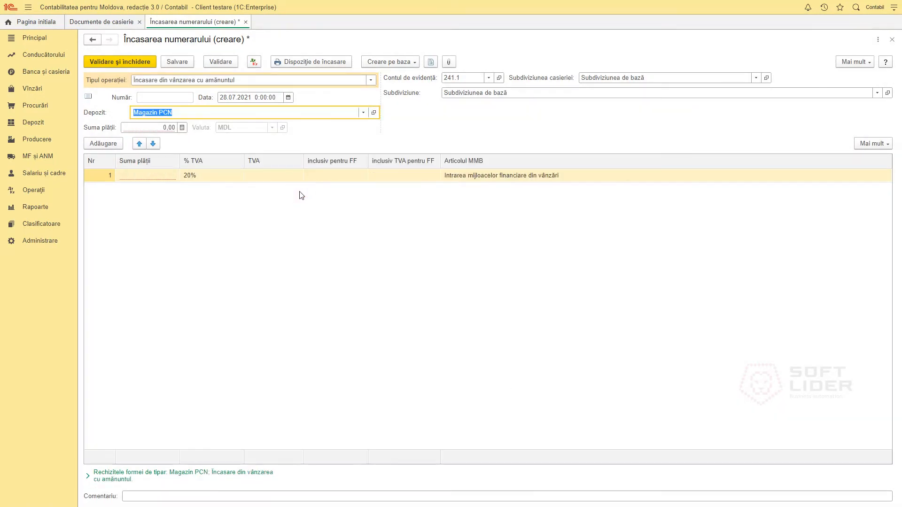
Enter the cash receipt's payment rows: 5900 at 20% VAT and 2320 at 8% VAT
left_click(103, 143)
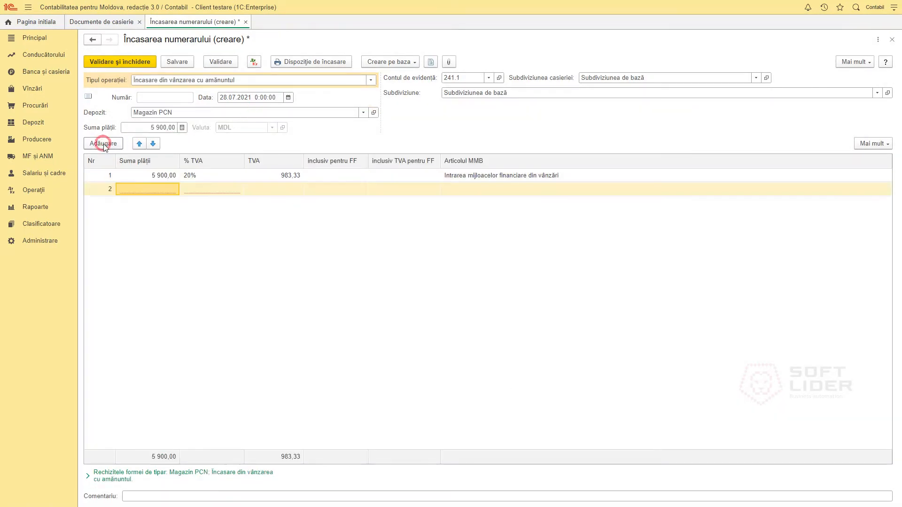
type("2520")
key("Return")
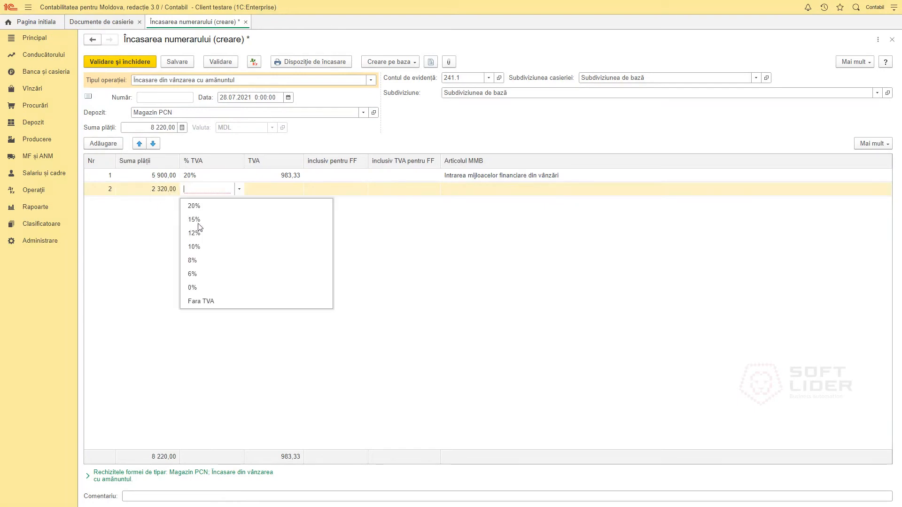
left_click(258, 262)
left_click(517, 208)
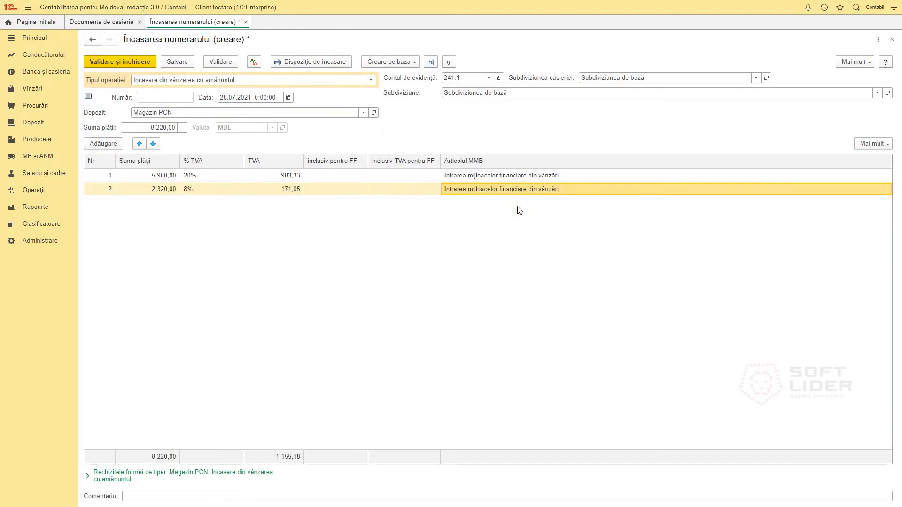
Post the cash receipt, review its accounting entries, and close the document and the cash documents list
left_click(220, 62)
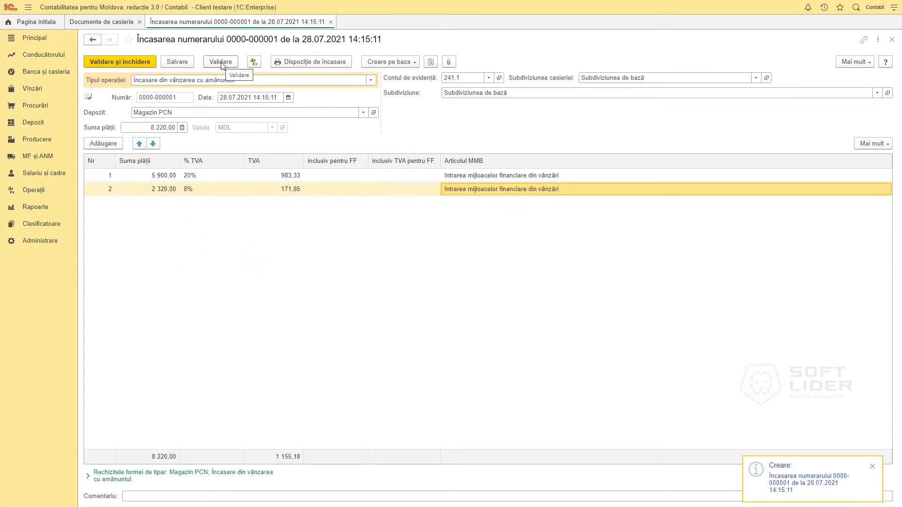
left_click(253, 62)
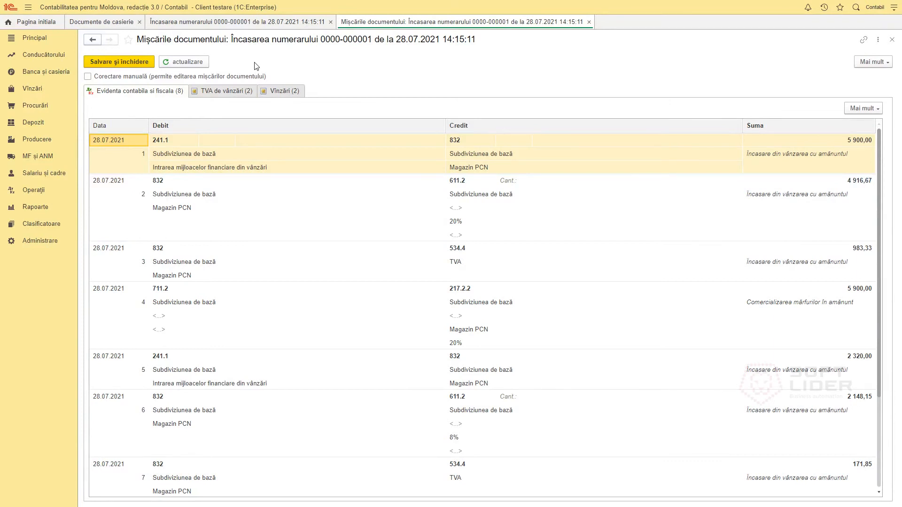
left_click(589, 22)
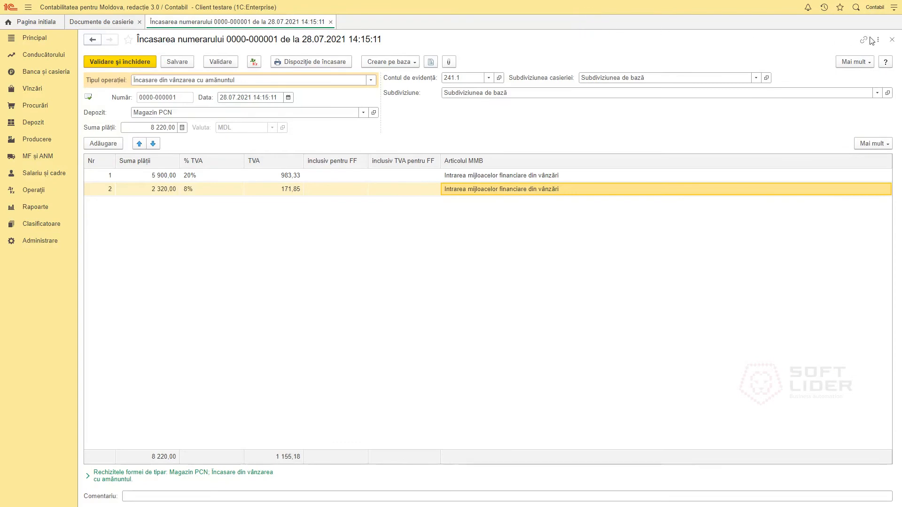
left_click(892, 39)
left_click(139, 22)
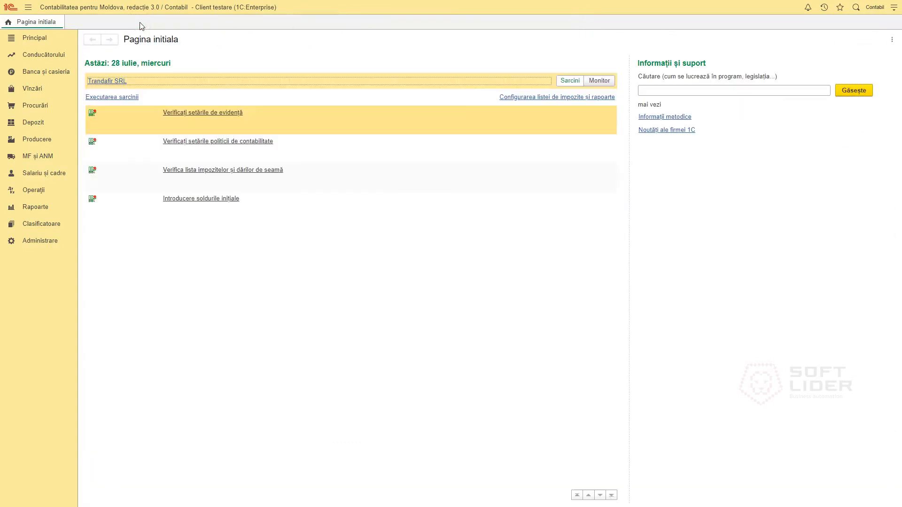
Run the month closing (Închiderea lunii) for July 2021 from Operații
left_click(33, 189)
left_click(119, 140)
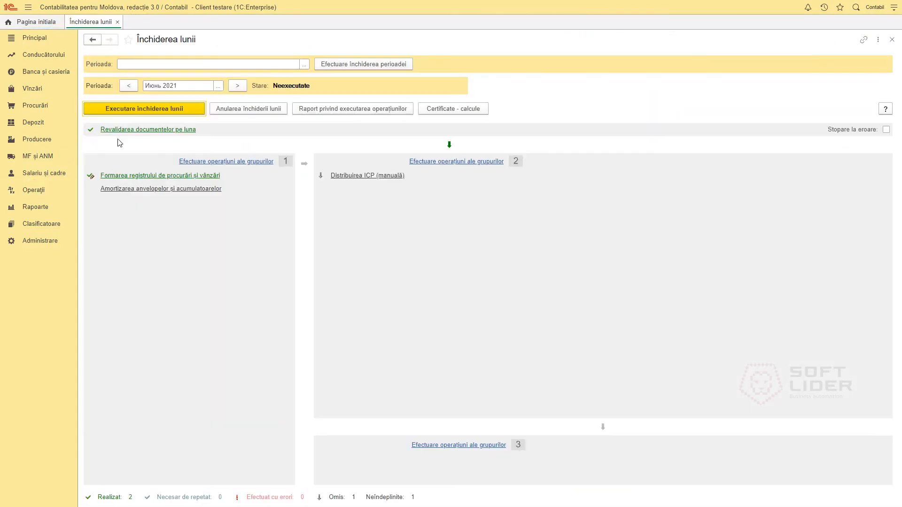
left_click(144, 110)
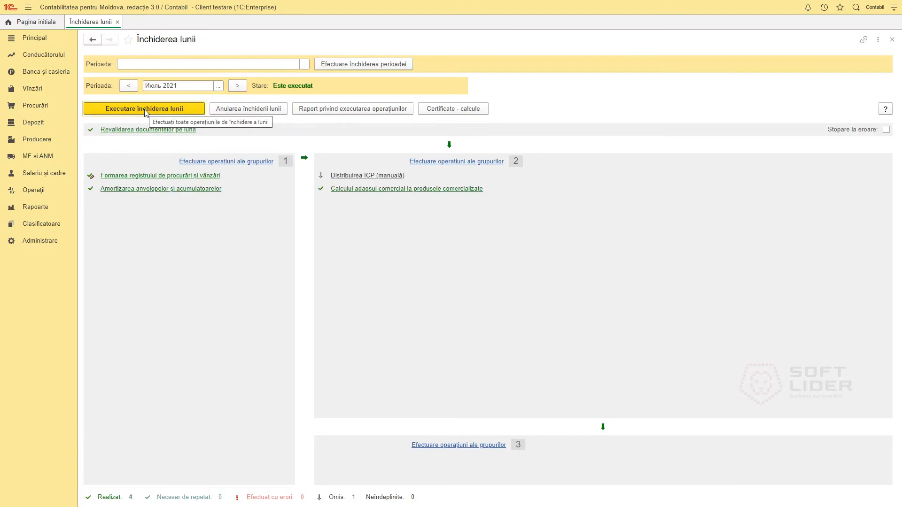
Review the entries of the operation Calculul adaosul comercial la produsele comercializate, and close them
right_click(347, 188)
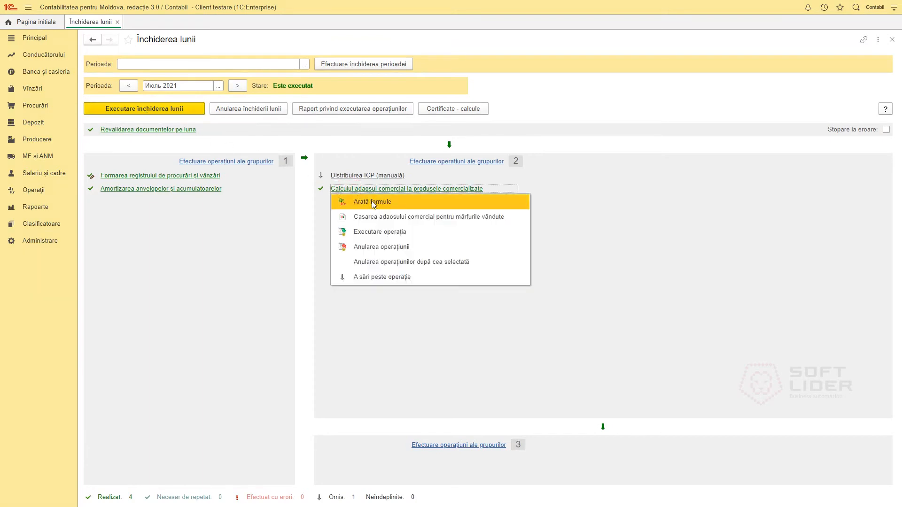
left_click(373, 202)
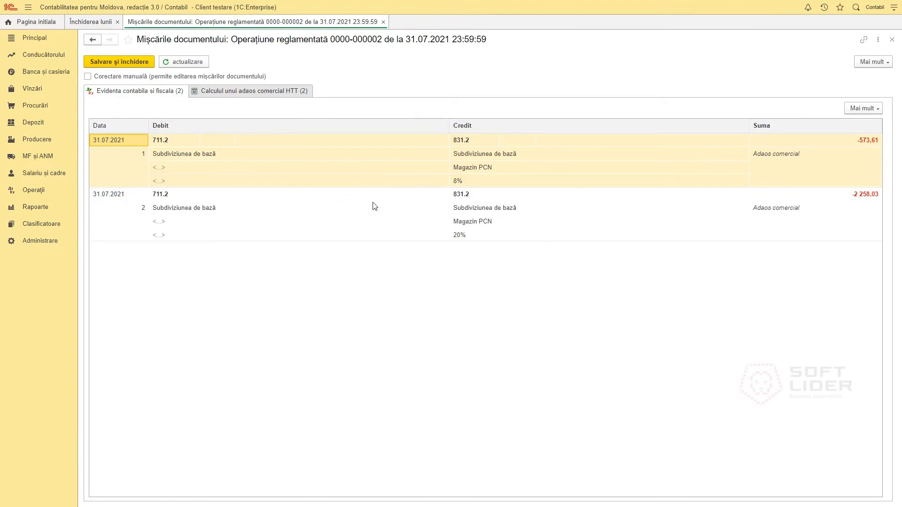
left_click(383, 21)
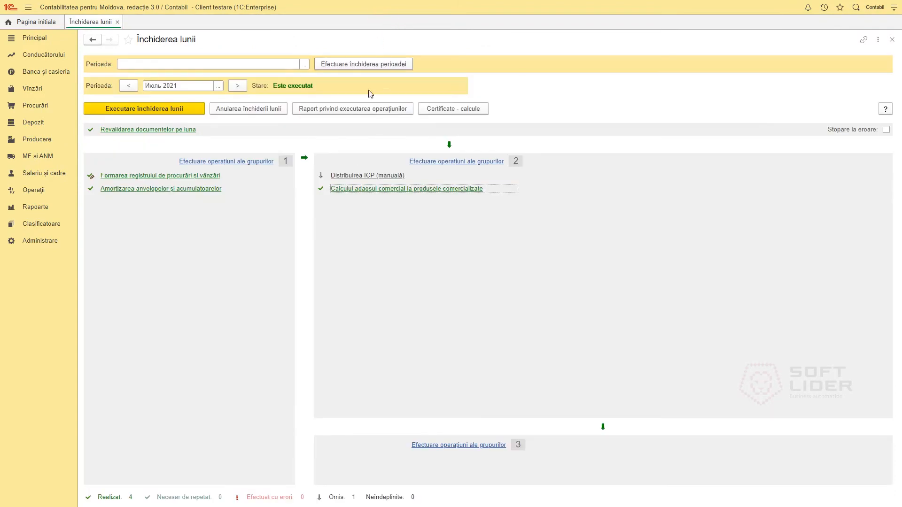
Examine the July 2021 certificate on writing off the trade markup for sold goods, and close it and the month closing
left_click(350, 189)
left_click(424, 216)
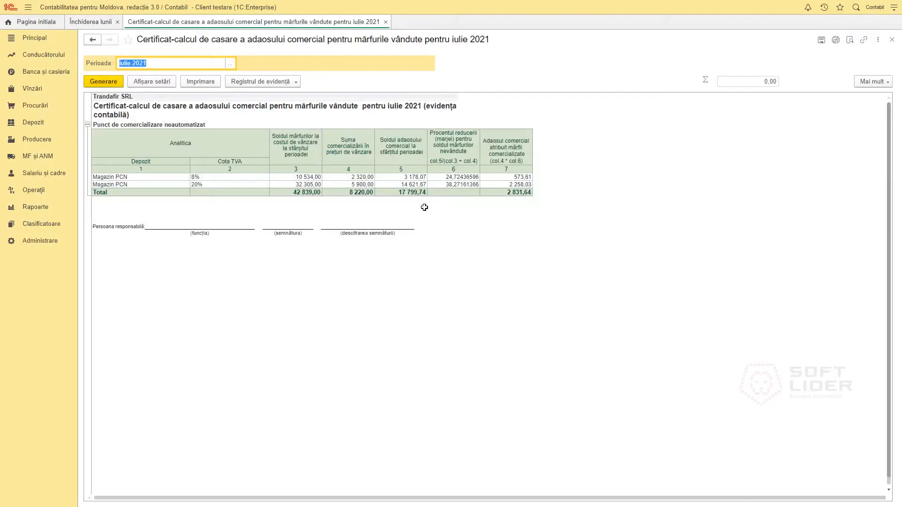
left_click(385, 21)
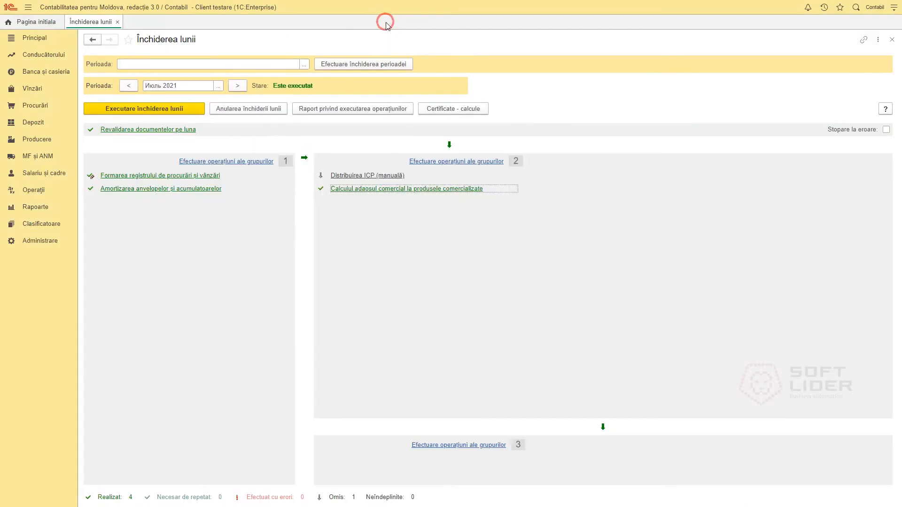
left_click(117, 22)
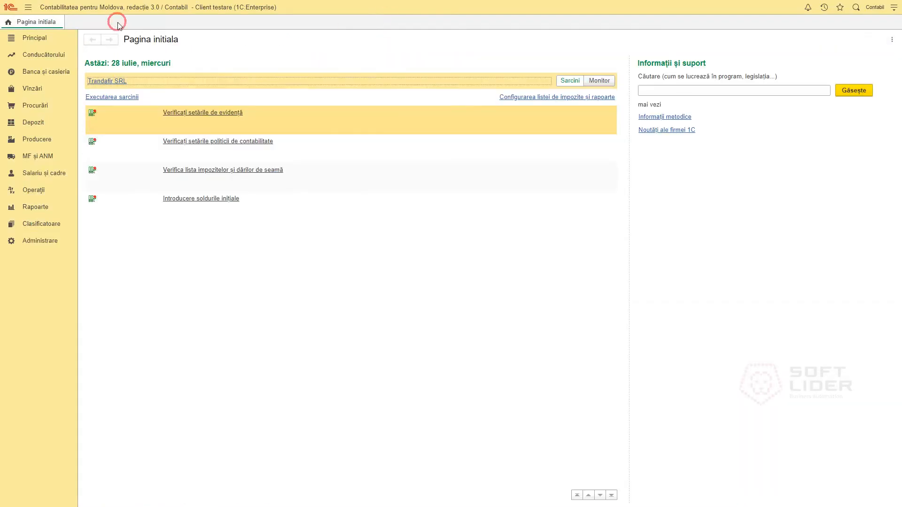
Generate the goods report (Raport privind mărfurile) for Magazin PCN from 01.07.2021 to 31.07.2021, review it and close it
left_click(32, 89)
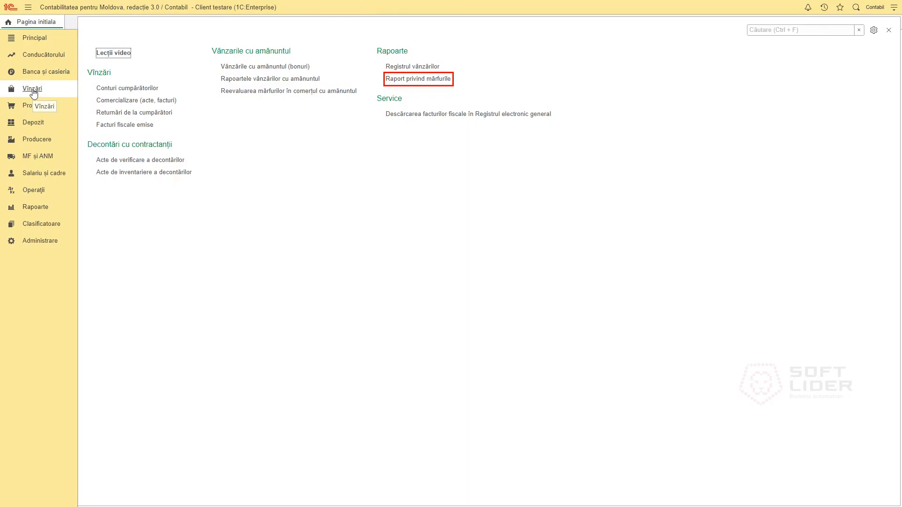
left_click(418, 79)
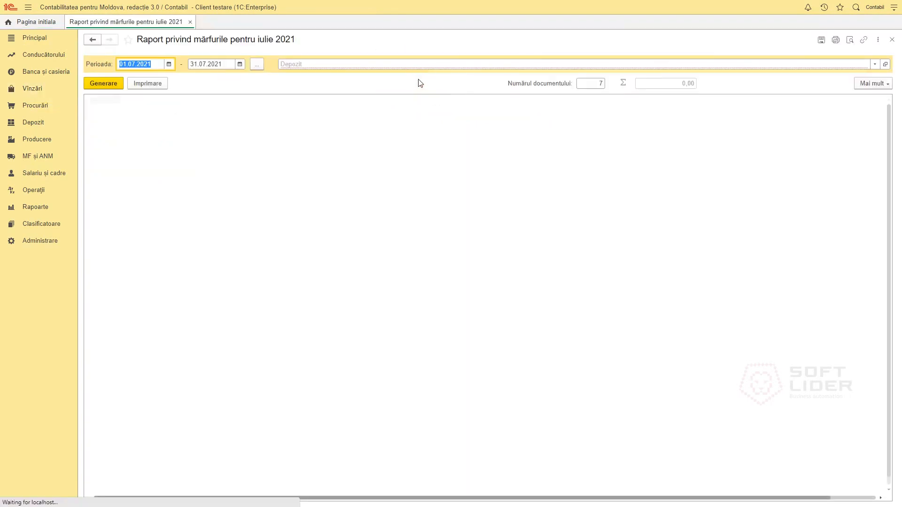
left_click(875, 63)
left_click(304, 123)
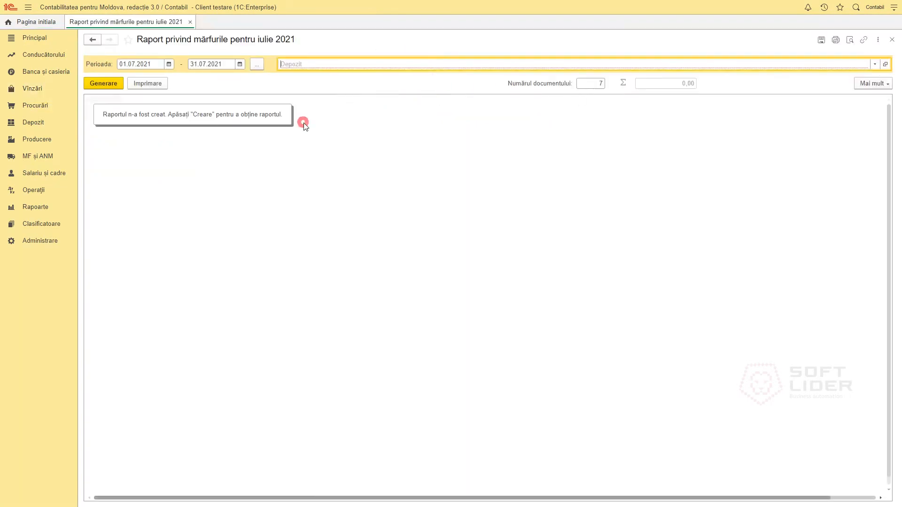
double_click(299, 187)
left_click(104, 85)
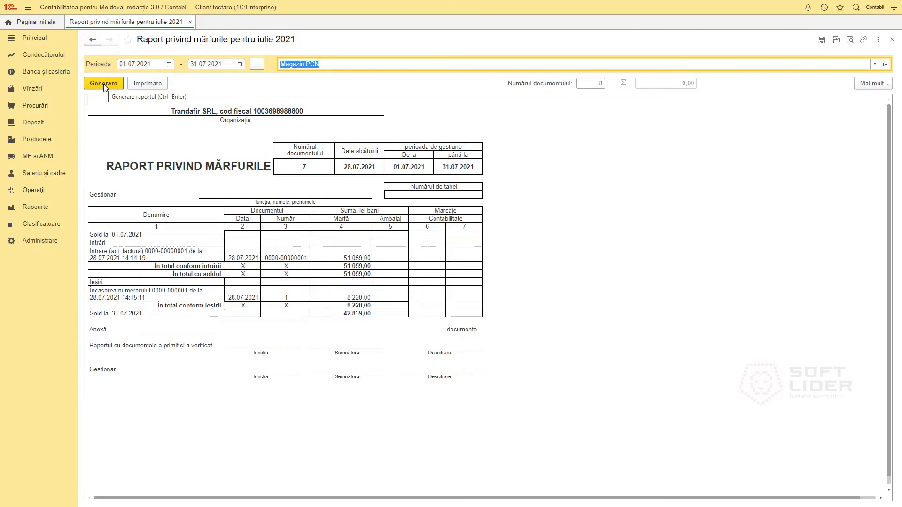
left_click(190, 22)
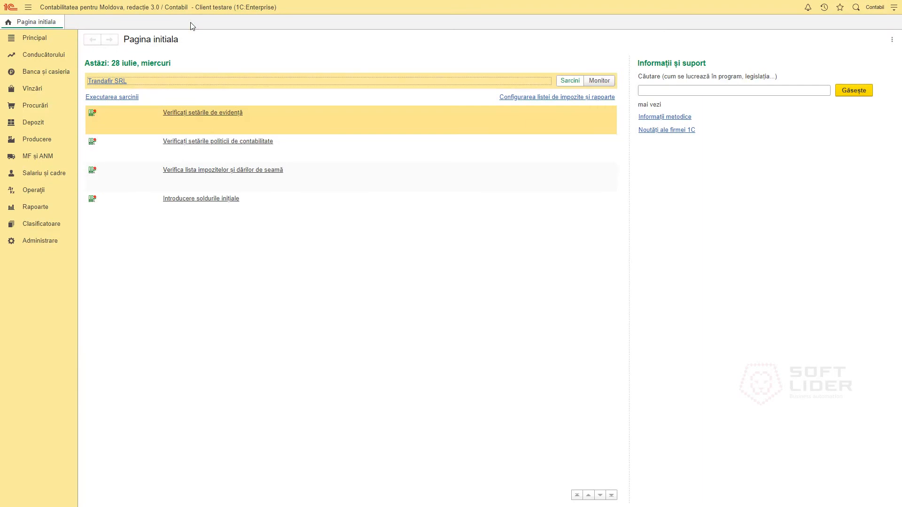